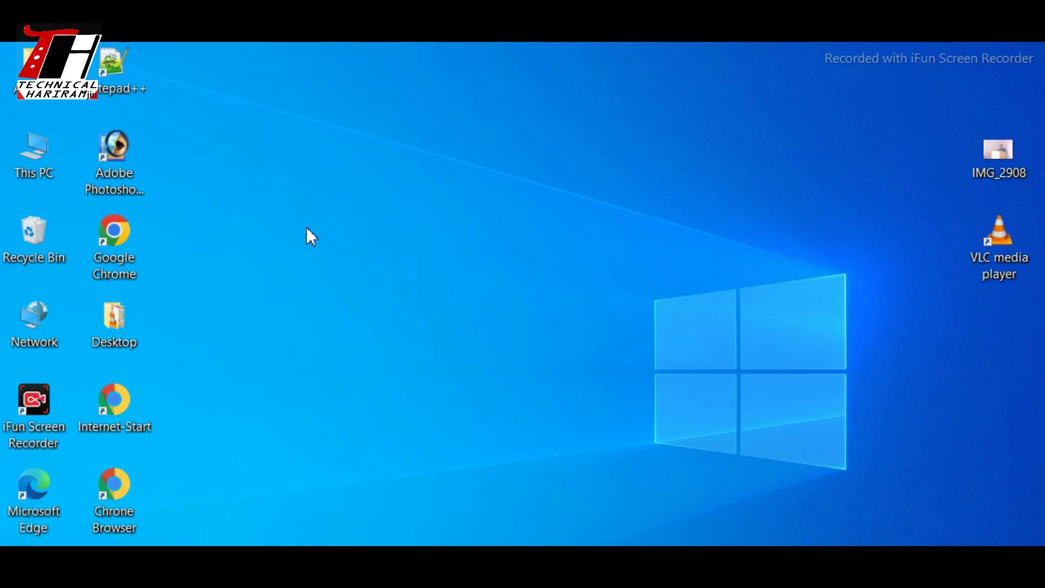
Browse from This PC to Pictures > New folder and select the Buddha page photo.
double_click(38, 154)
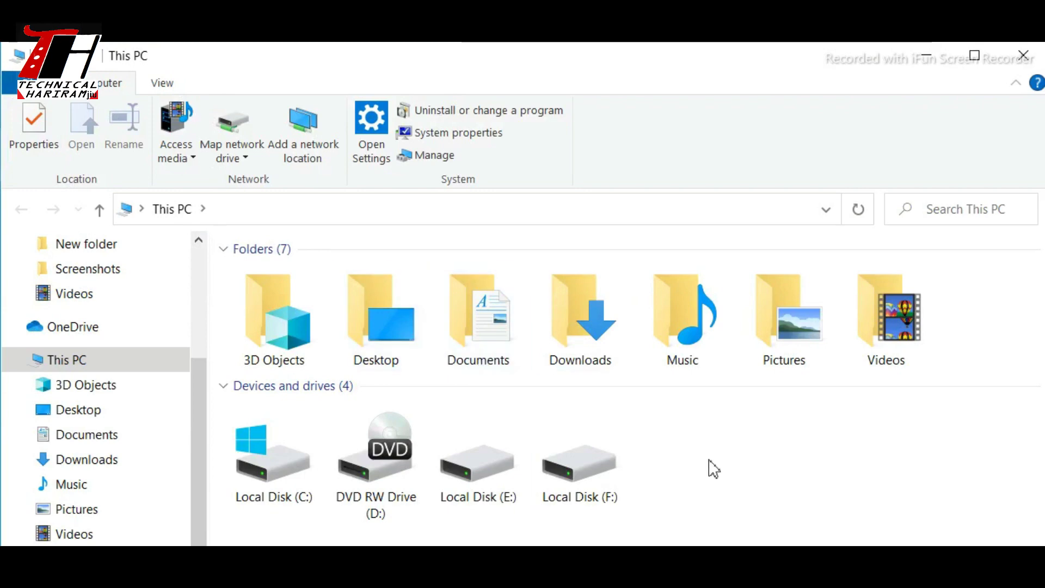
click(780, 341)
double_click(779, 339)
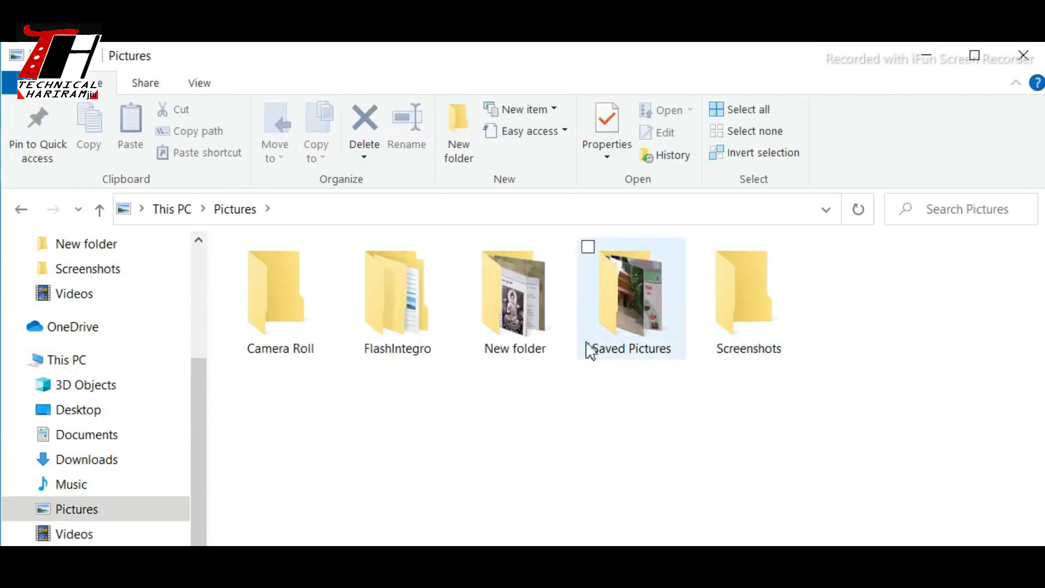
double_click(527, 305)
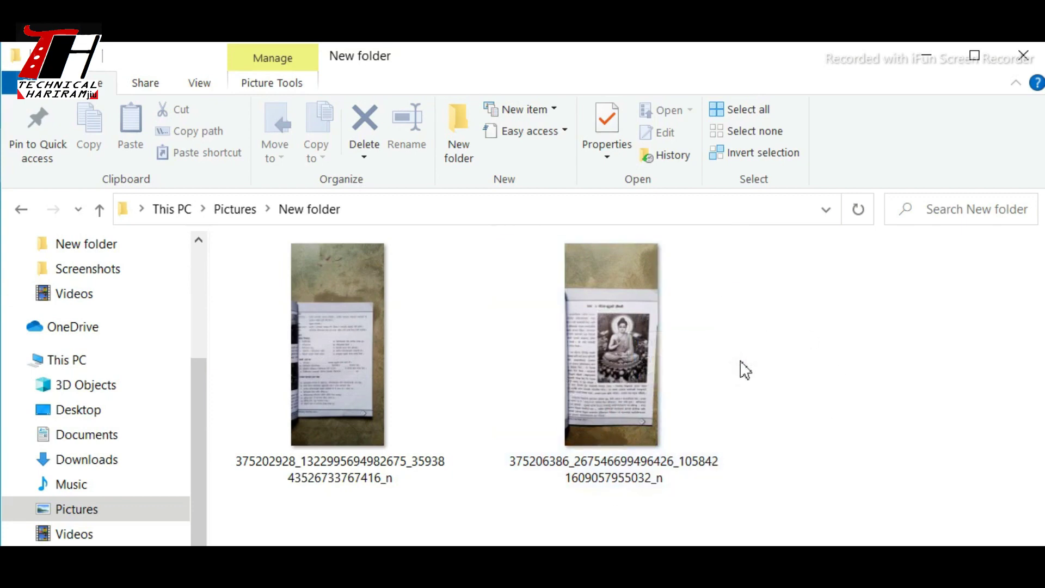
click(613, 334)
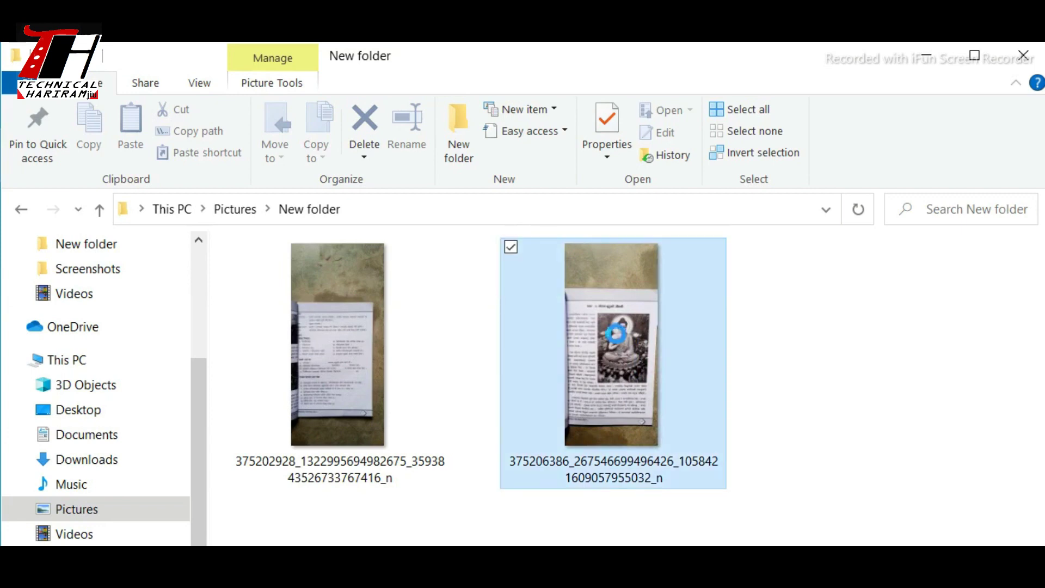
Open the Buddha page photo in Microsoft Photos from its right-click menu.
right_click(613, 331)
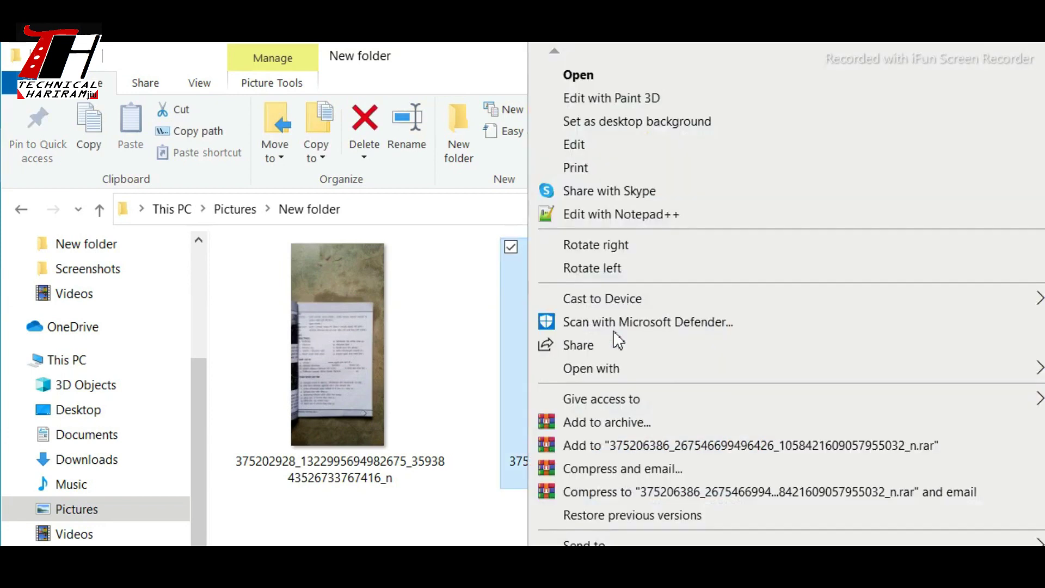
click(578, 76)
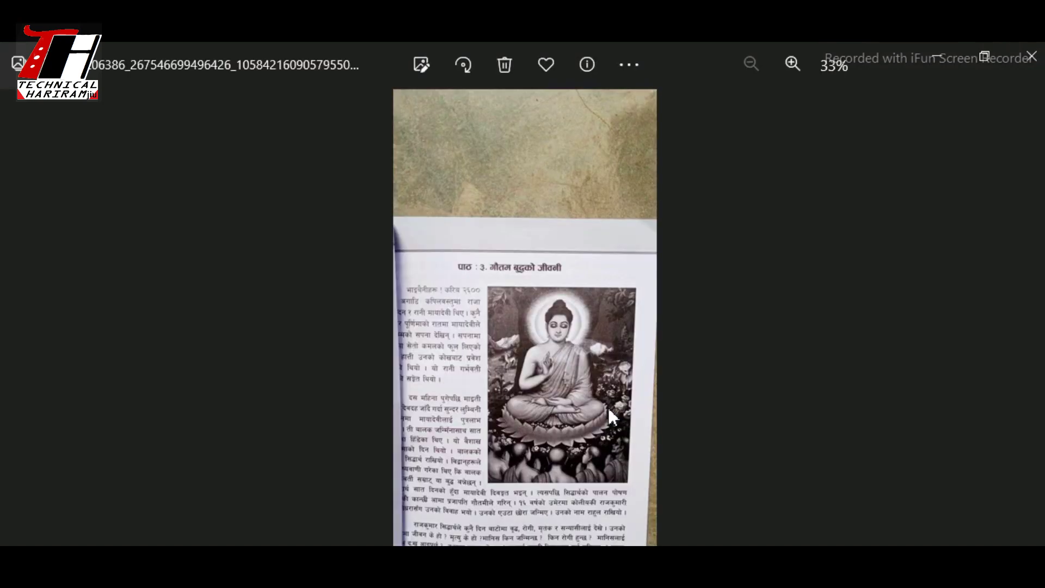
Crop the page photo to frame only the Buddha illustration, 474 x 669.
mouse_move(224, 64)
click(419, 64)
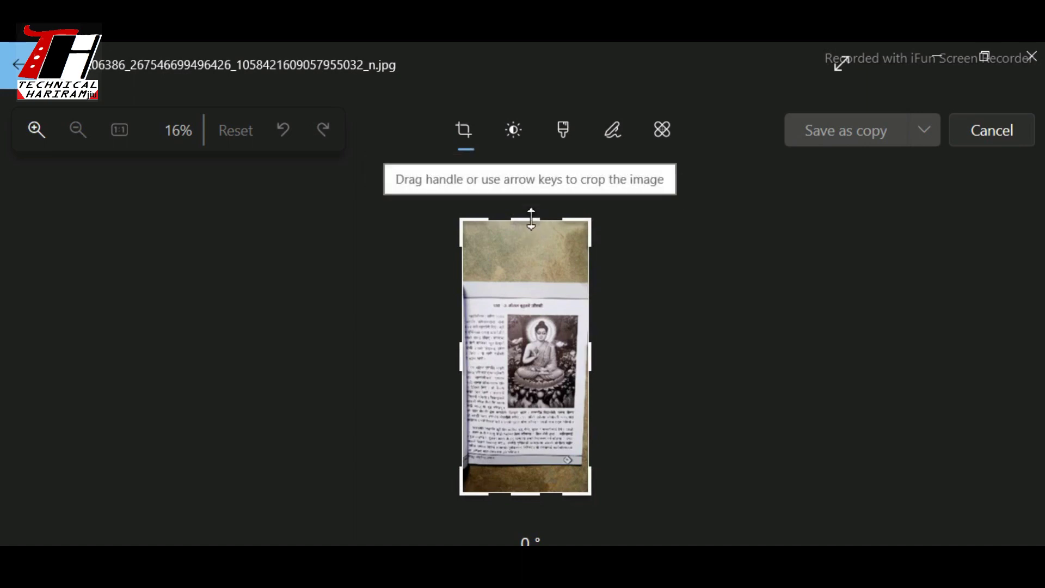
drag(530, 219, 537, 302)
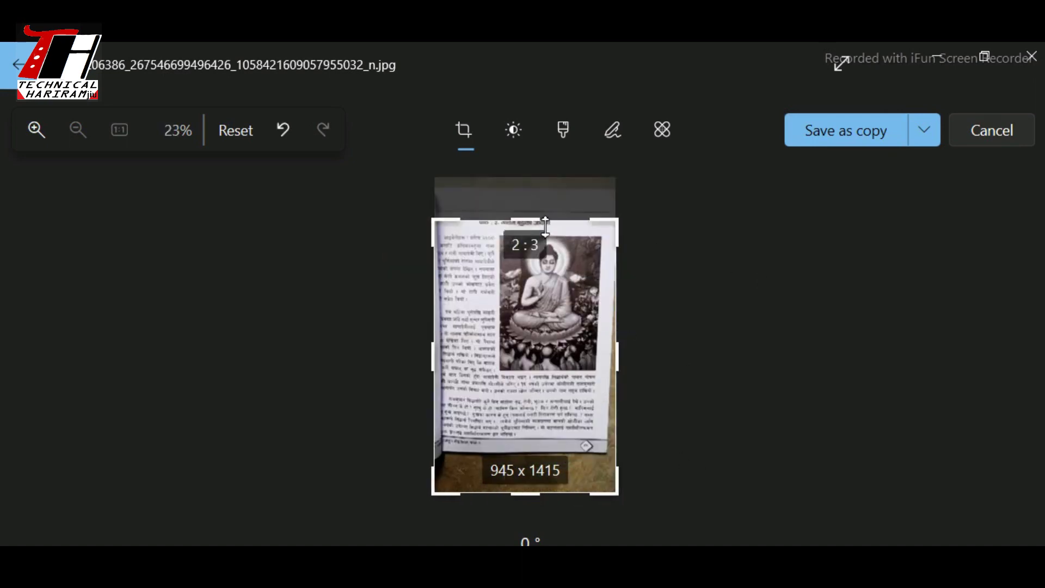
drag(537, 220, 538, 235)
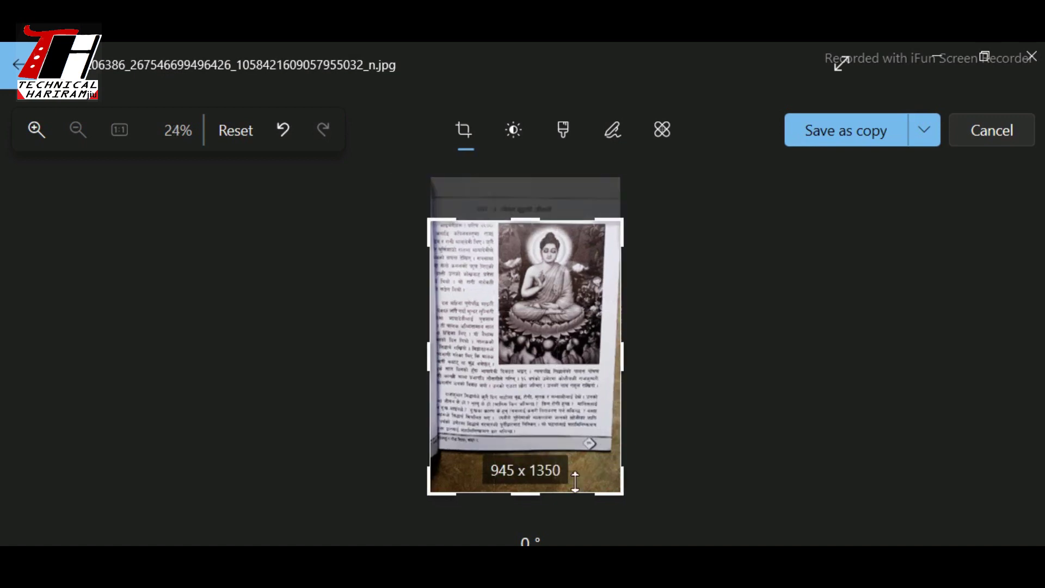
drag(543, 494, 541, 361)
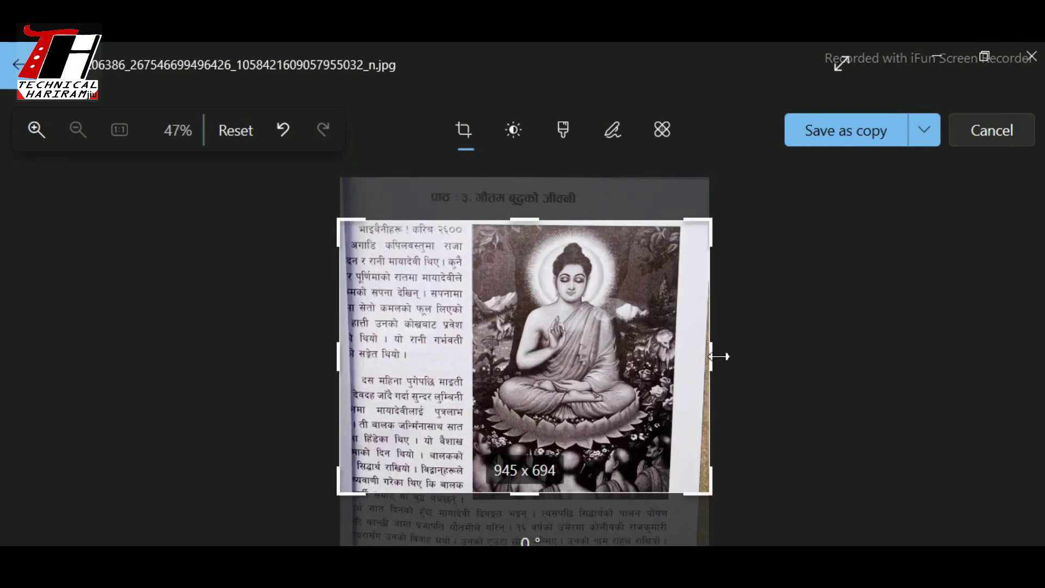
drag(708, 354, 669, 351)
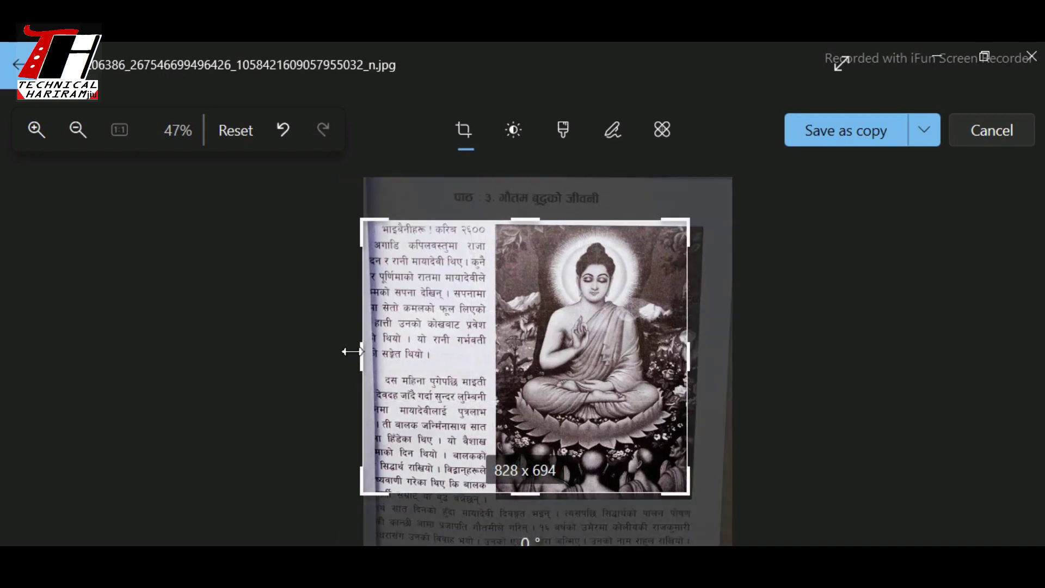
drag(352, 352, 490, 357)
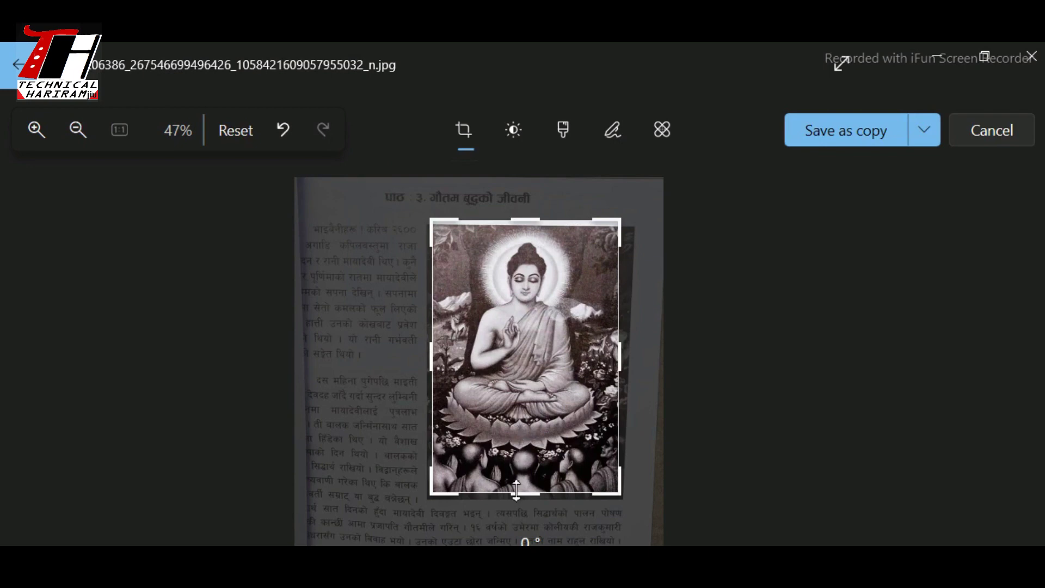
drag(520, 494, 520, 492)
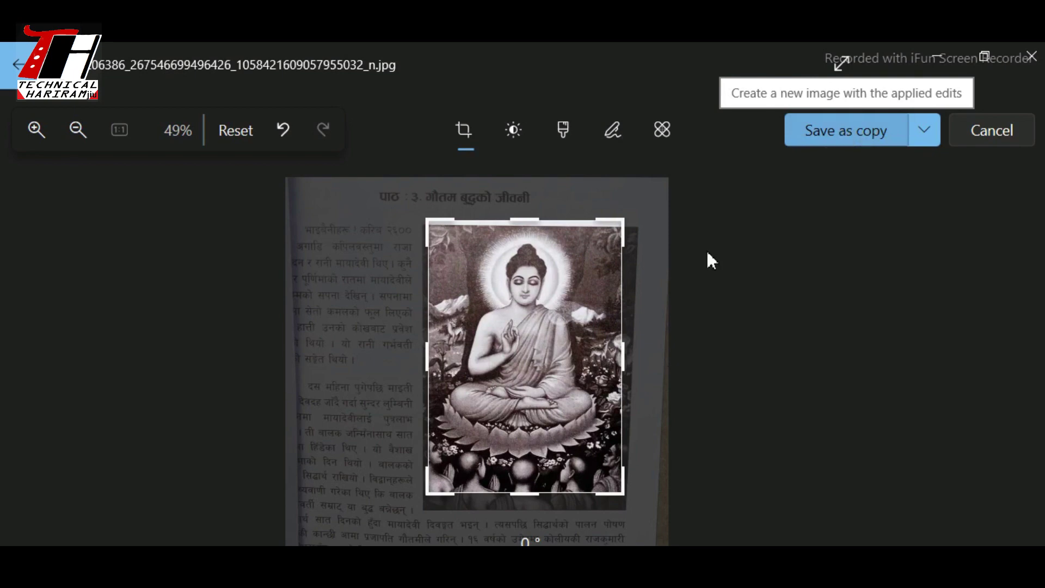
Save the cropped picture as a new JPG copy named 'budda new photo'.
click(829, 135)
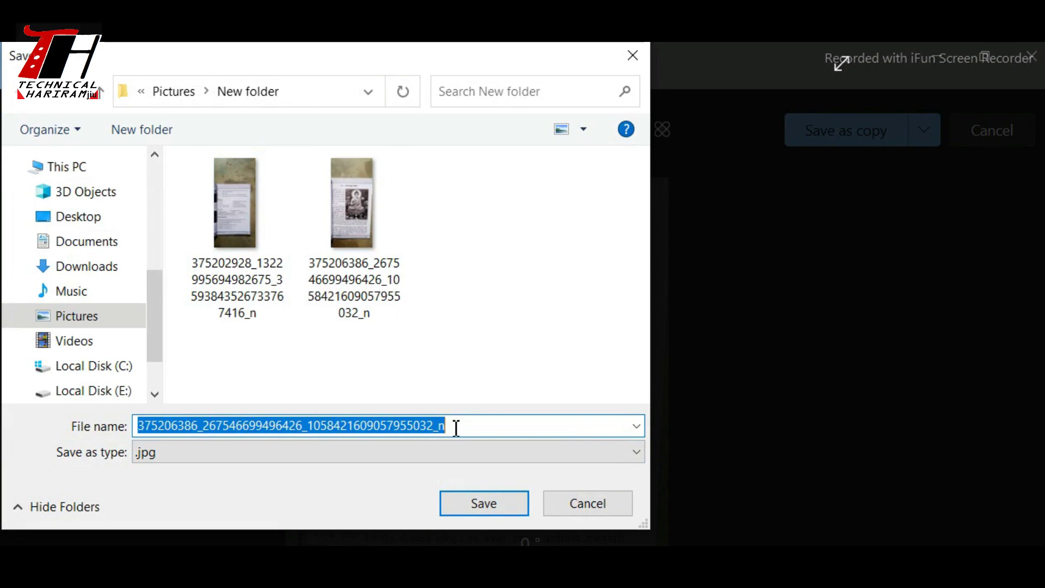
text(budda new photo)
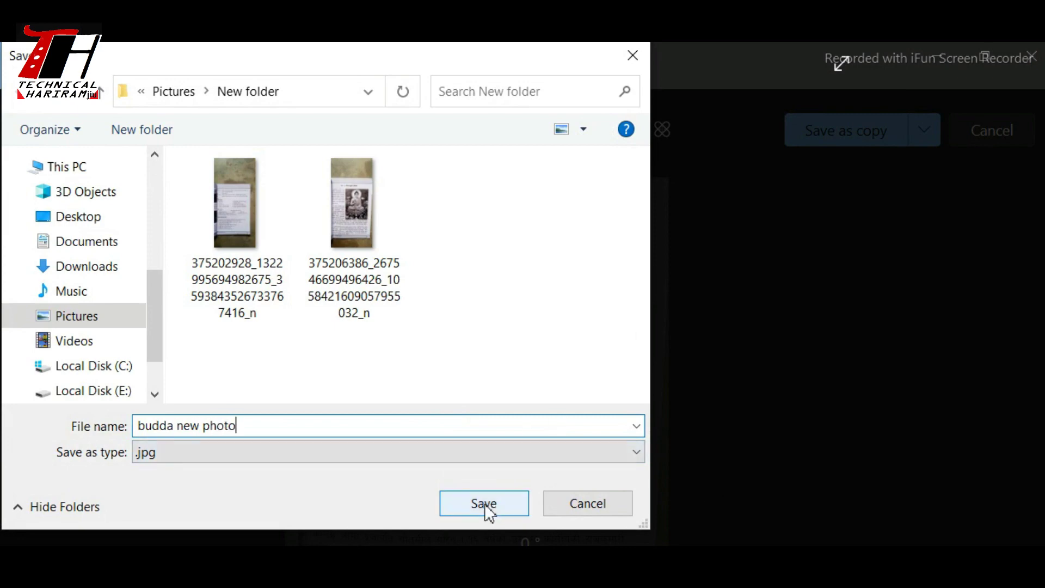
click(484, 504)
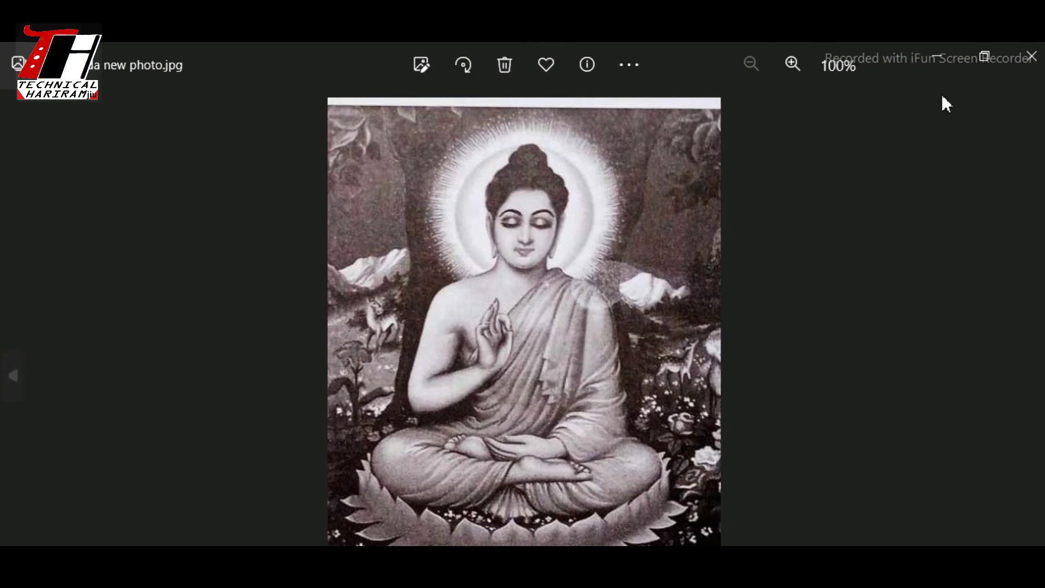
Open 'budda new photo' from New folder to check the 474 x 669 crop.
click(1032, 60)
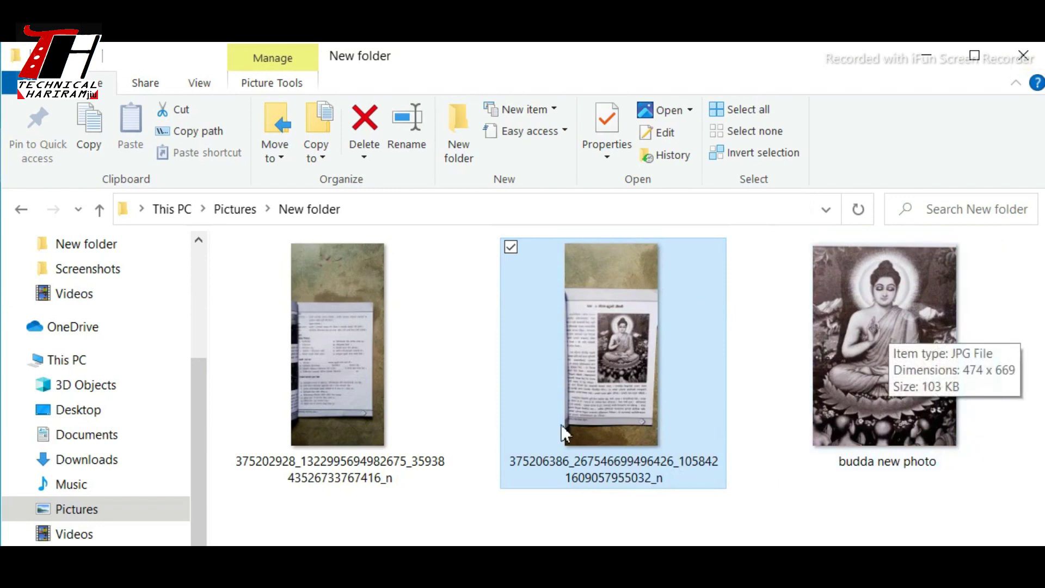
mouse_move(885, 346)
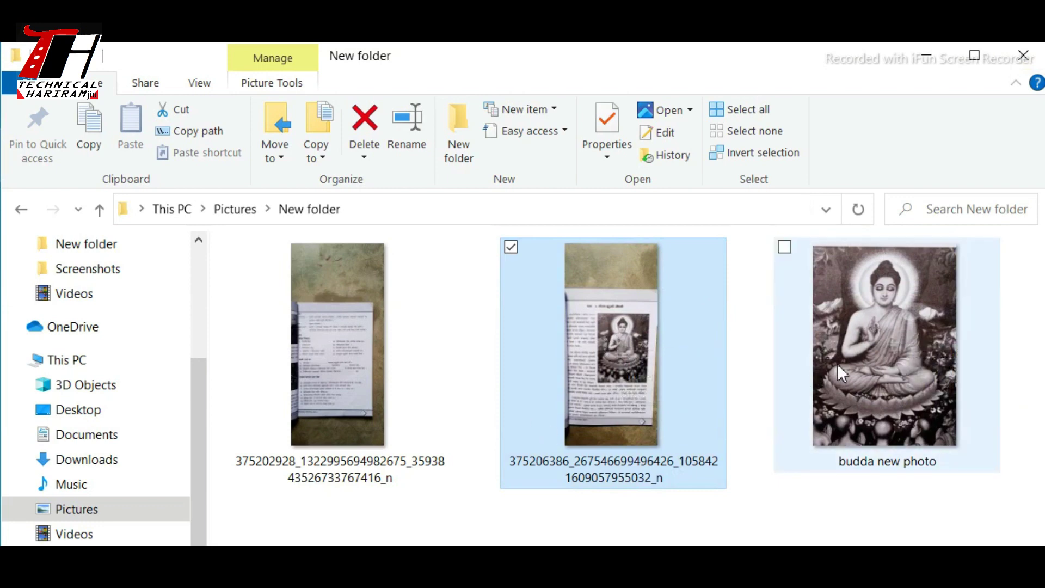
click(867, 344)
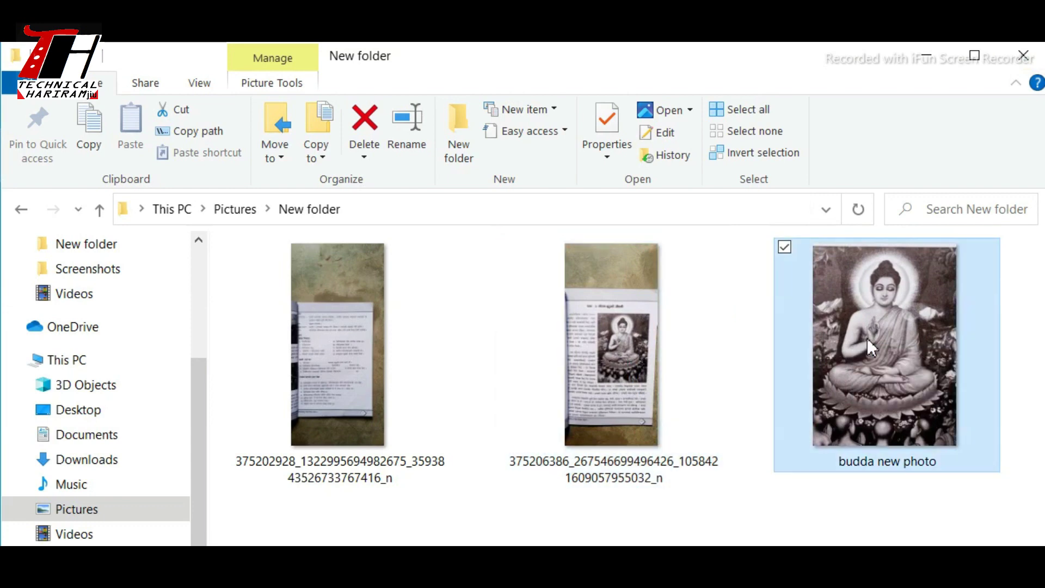
right_click(867, 345)
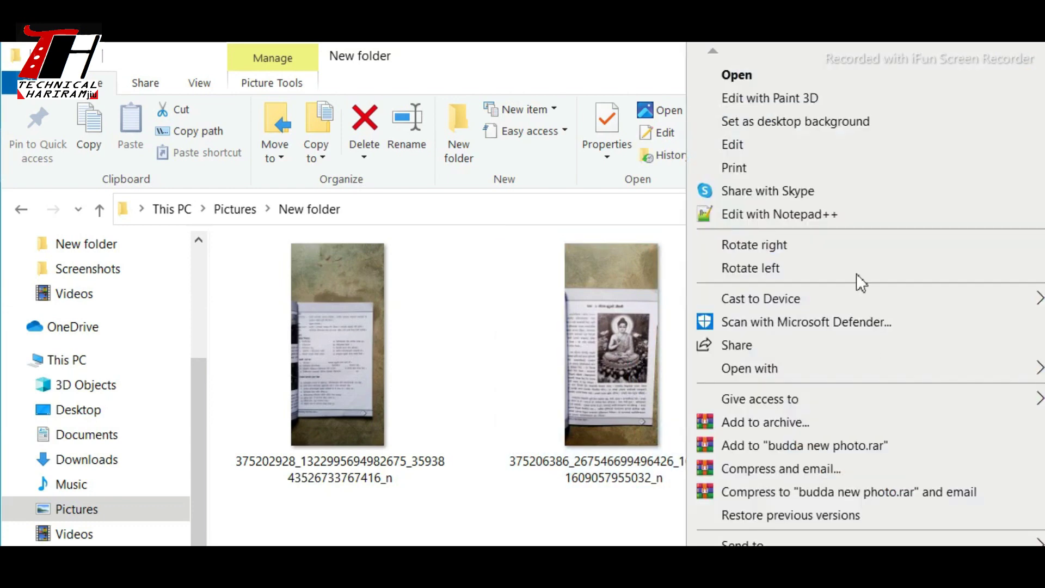
click(726, 75)
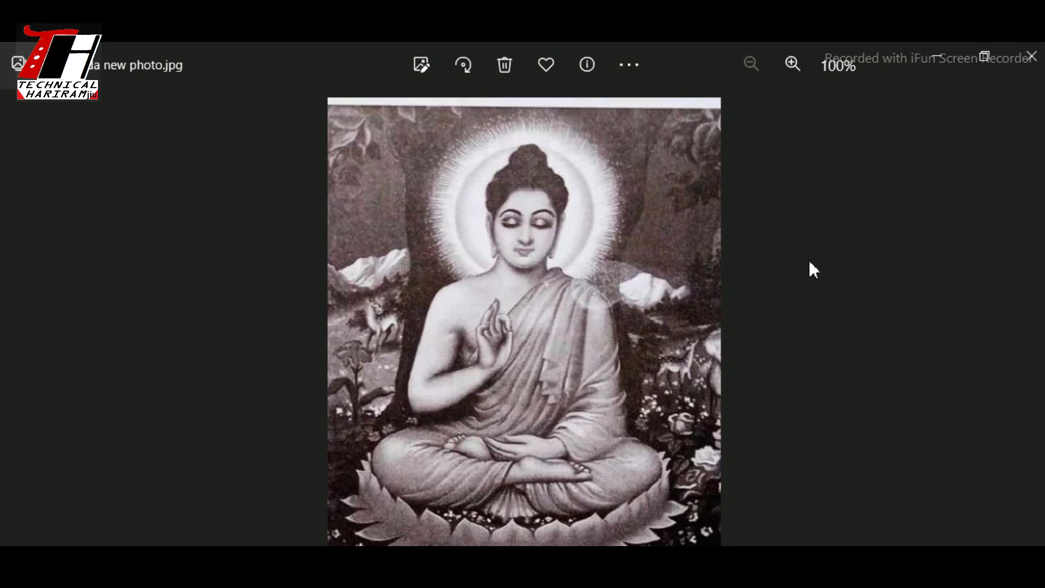
click(1029, 59)
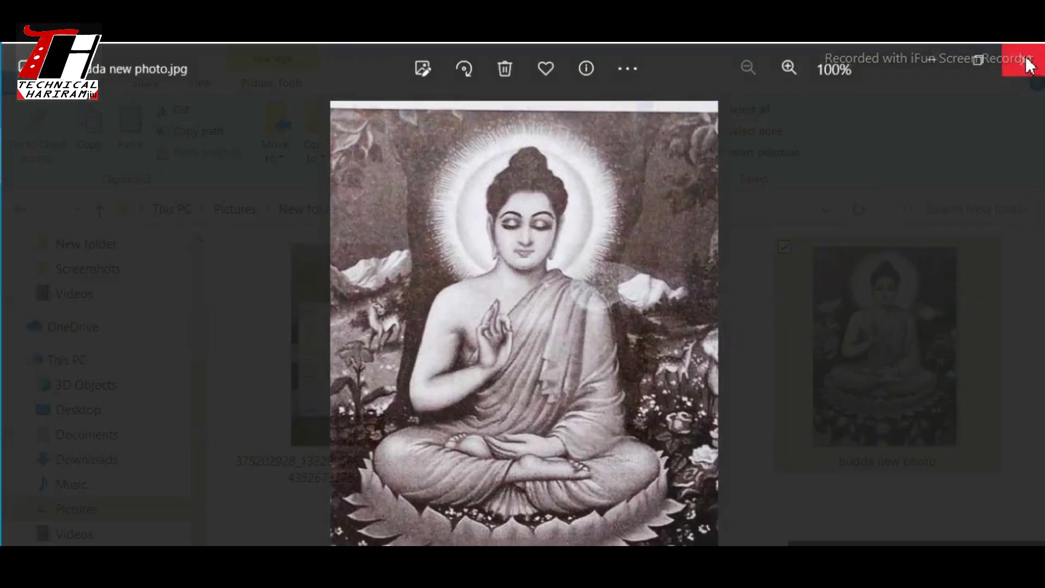
Open the original Buddha page photo to compare it with the crop.
click(614, 377)
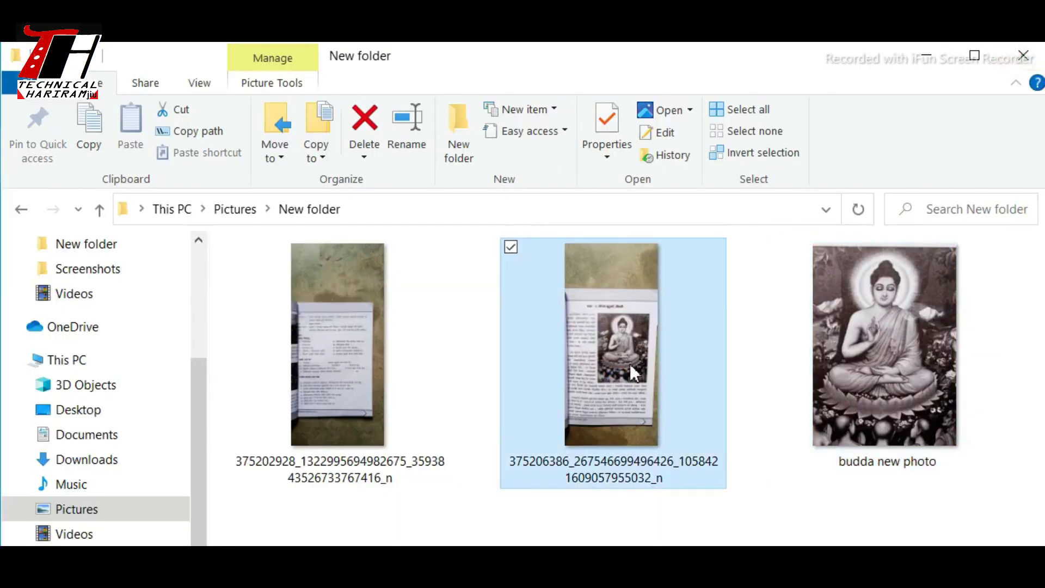
right_click(611, 377)
click(582, 75)
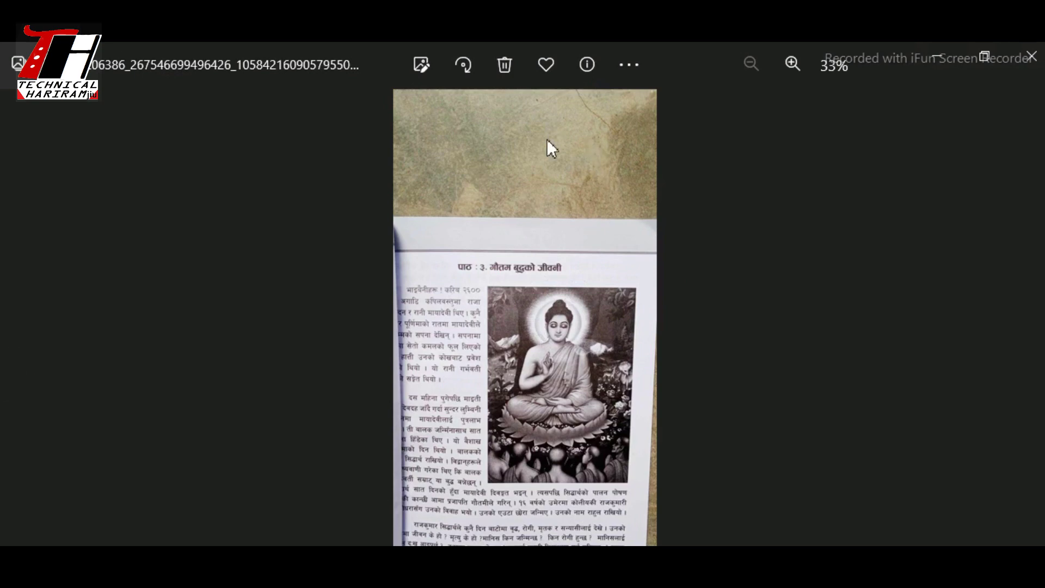
click(1032, 56)
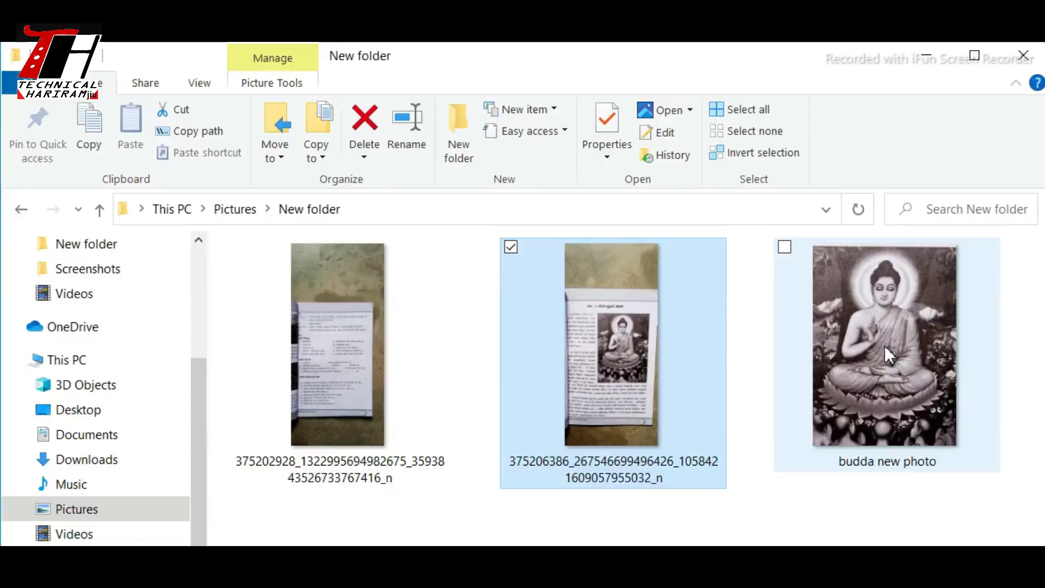
Clear the selection and select the first textbook page photo instead.
click(884, 345)
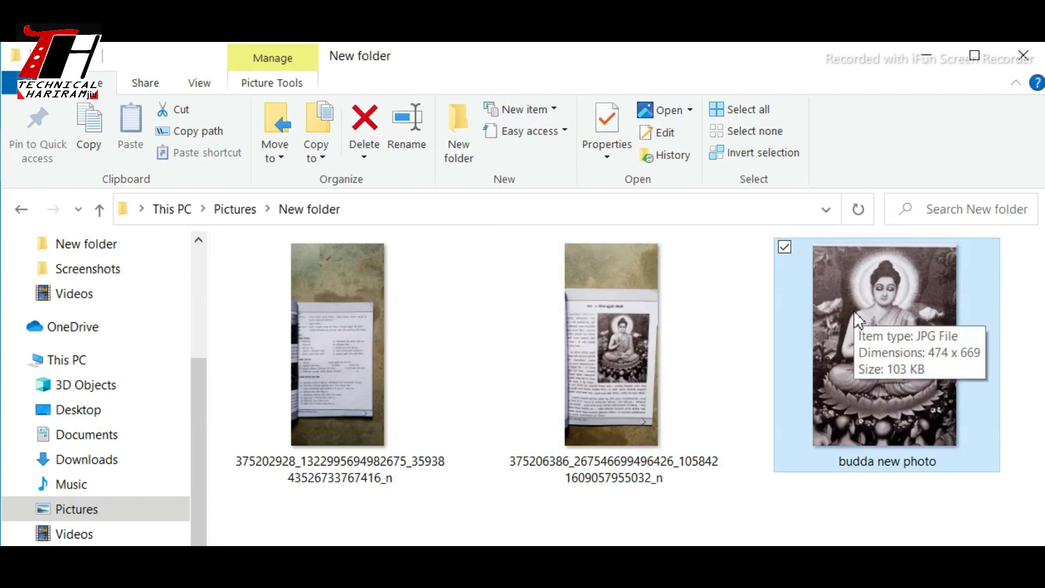
mouse_move(886, 347)
click(740, 340)
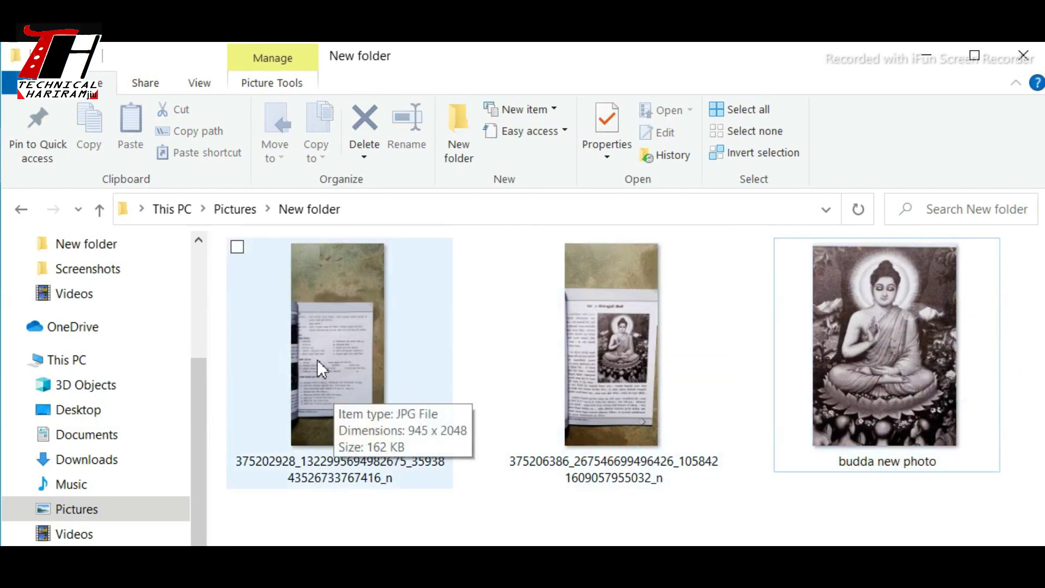
click(315, 368)
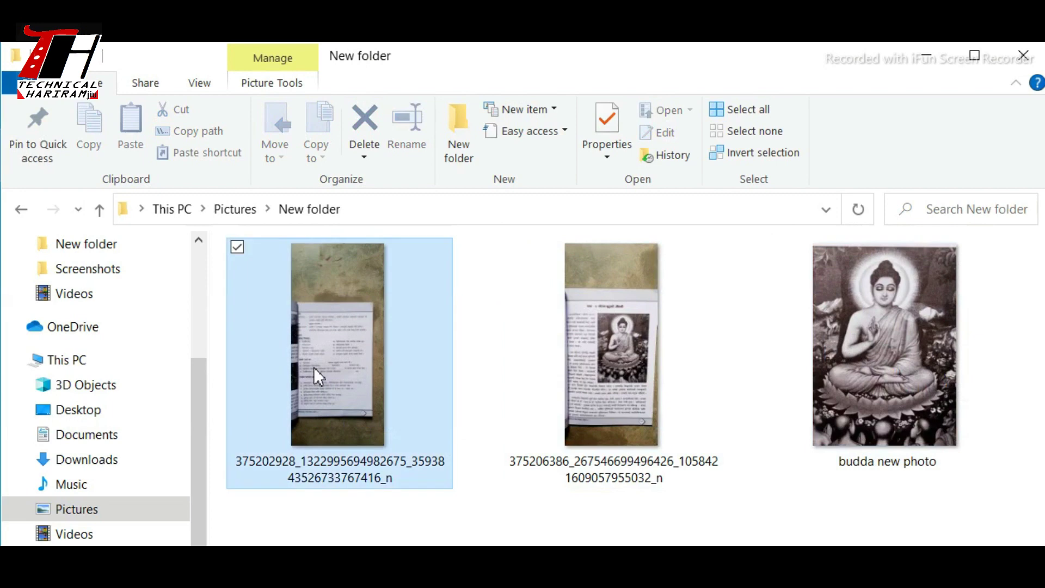
Open the text-page photo in Photos and bring up its crop editor at 945 x 2048.
right_click(313, 366)
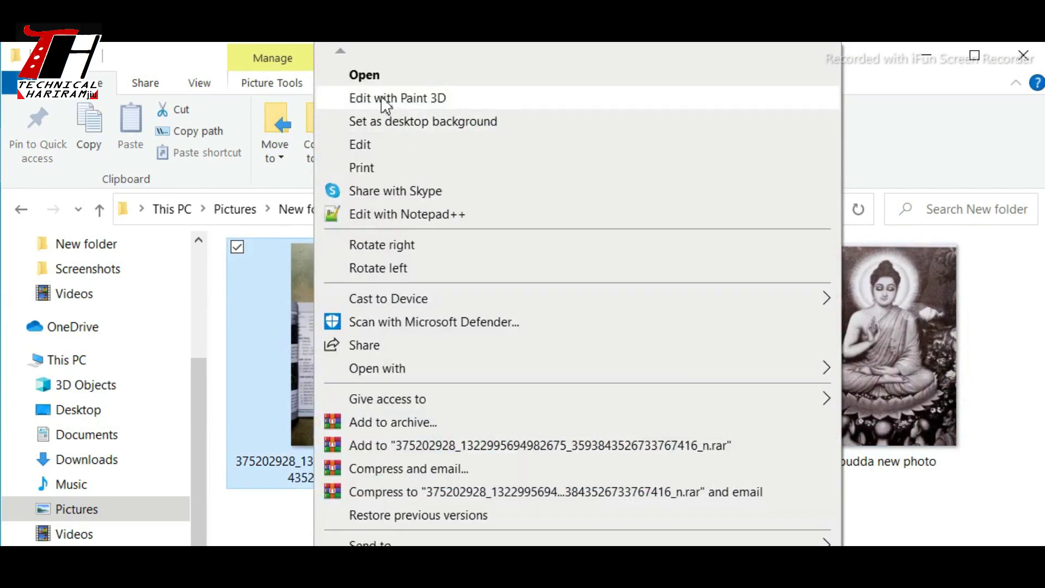
click(361, 84)
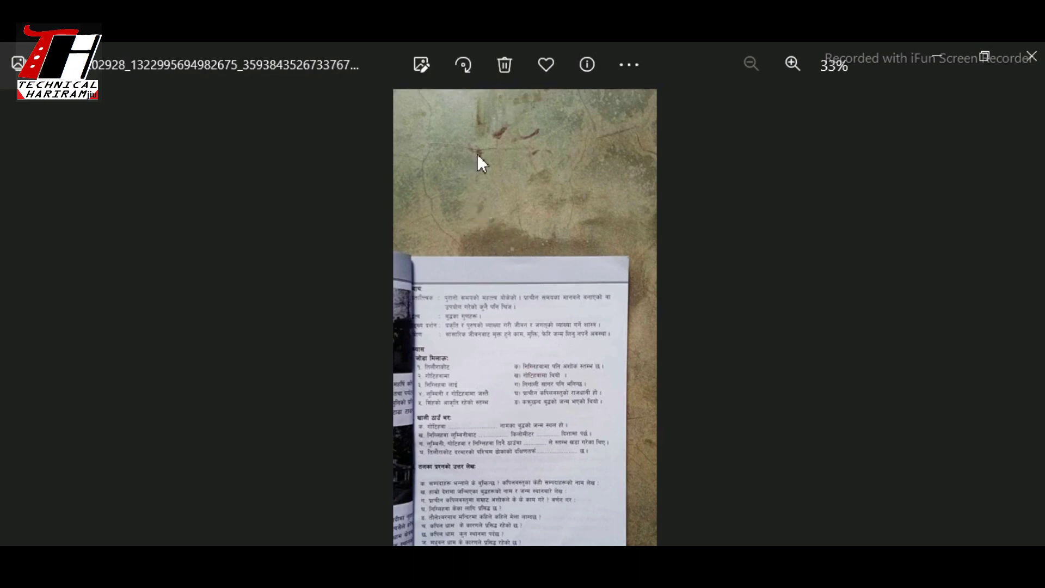
click(423, 62)
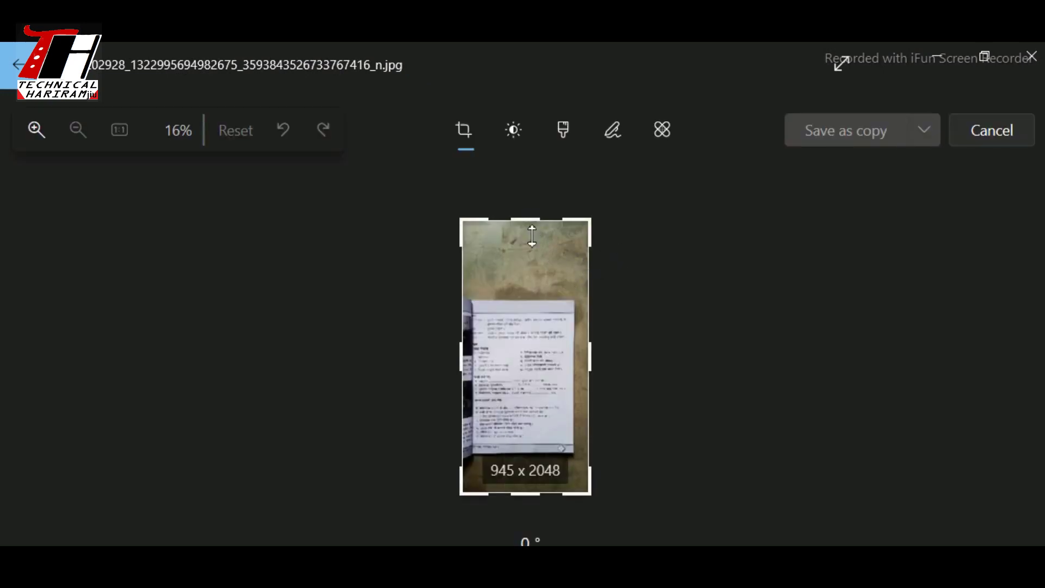
Crop the text-page photo tightly to the printed page, about 753 x 1018.
drag(531, 239, 532, 305)
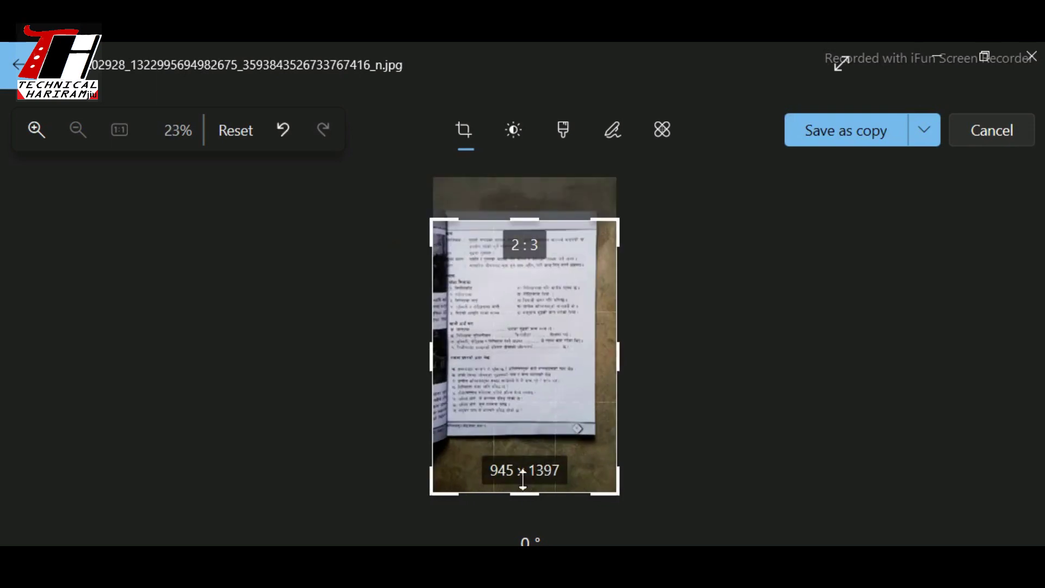
drag(524, 491, 516, 429)
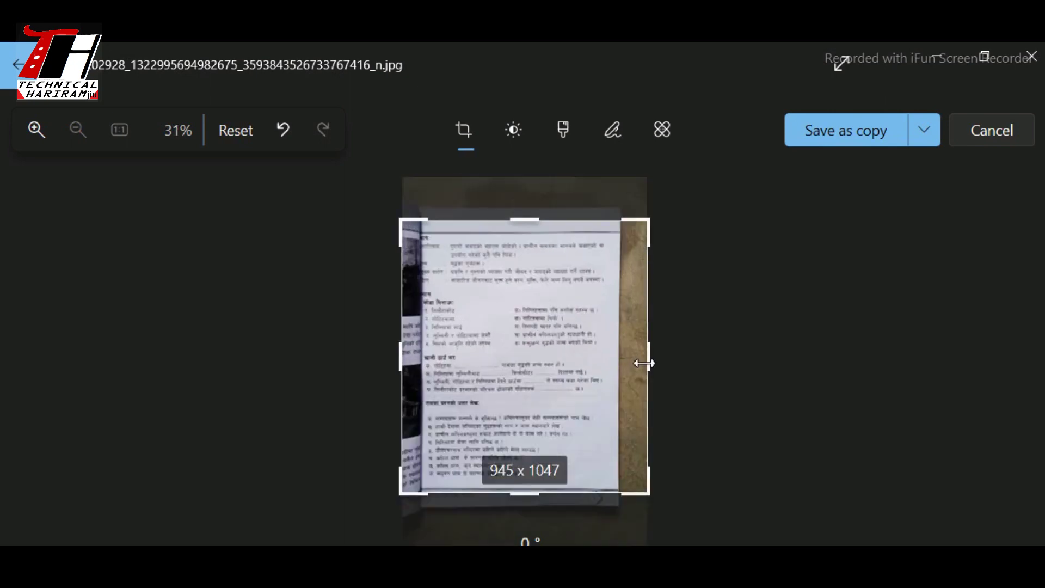
drag(625, 360, 615, 358)
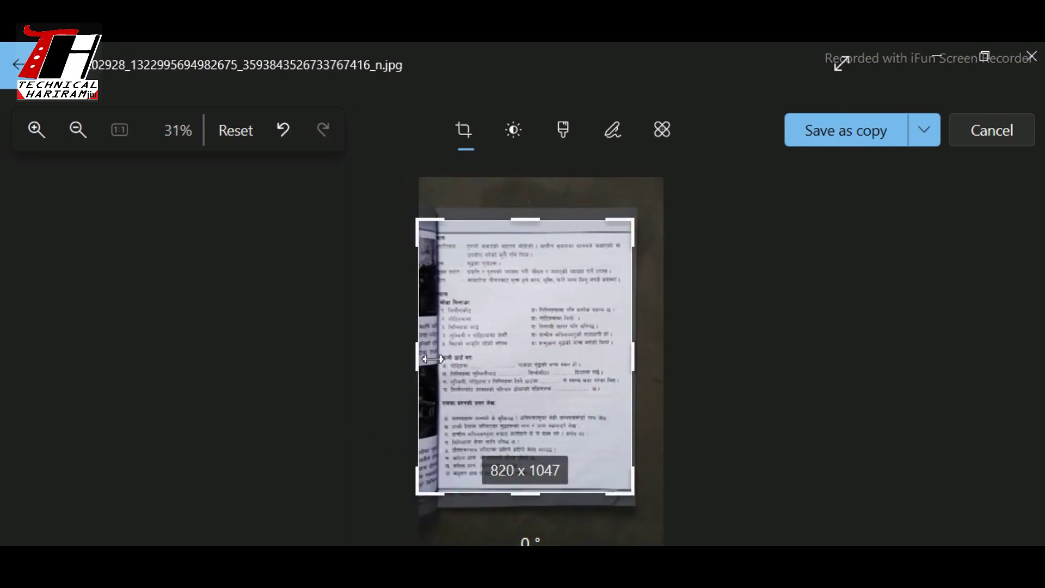
drag(432, 358, 438, 358)
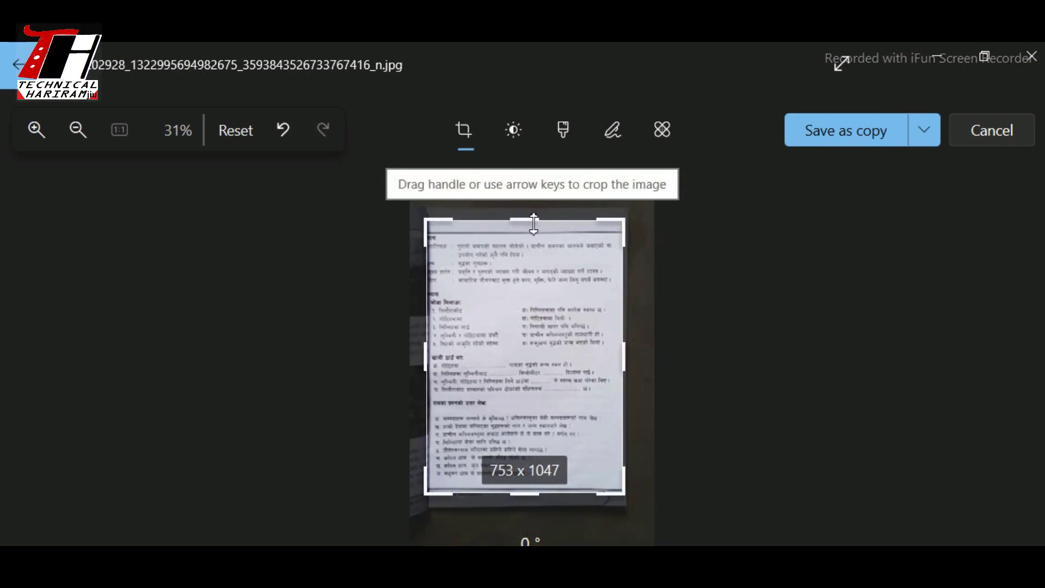
drag(533, 223, 534, 224)
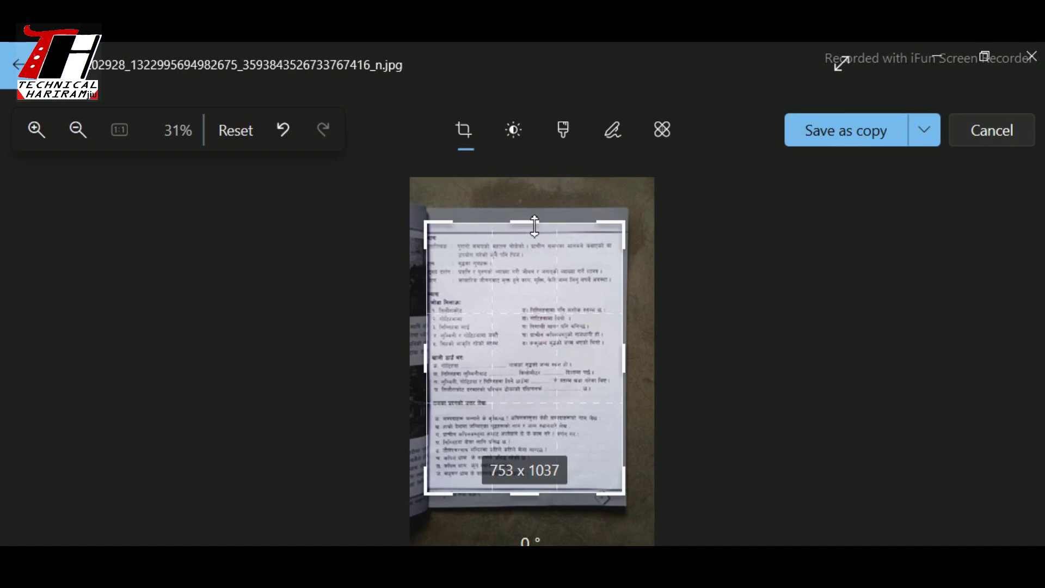
drag(534, 225, 534, 222)
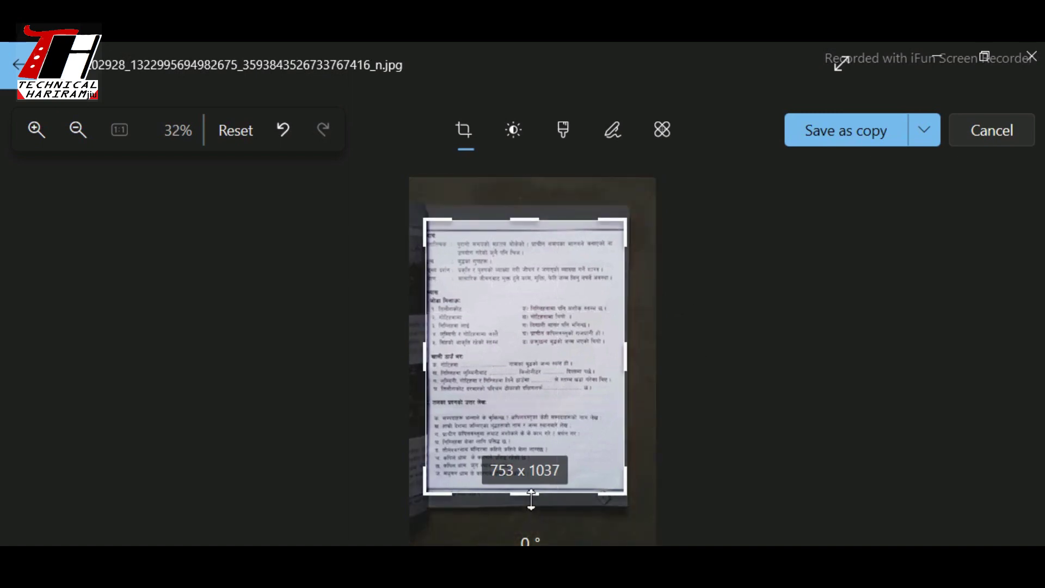
drag(530, 500, 530, 494)
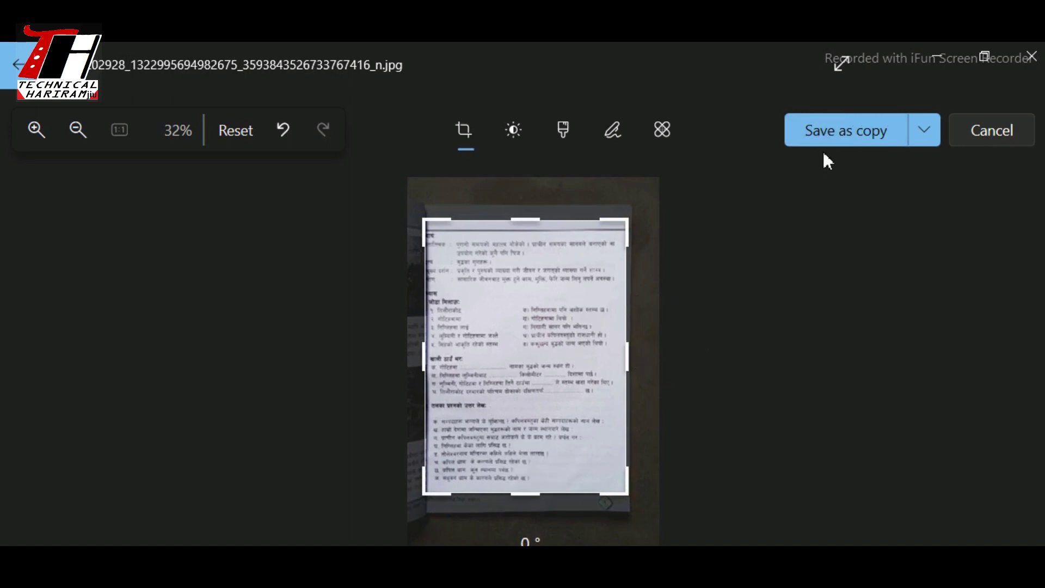
click(823, 133)
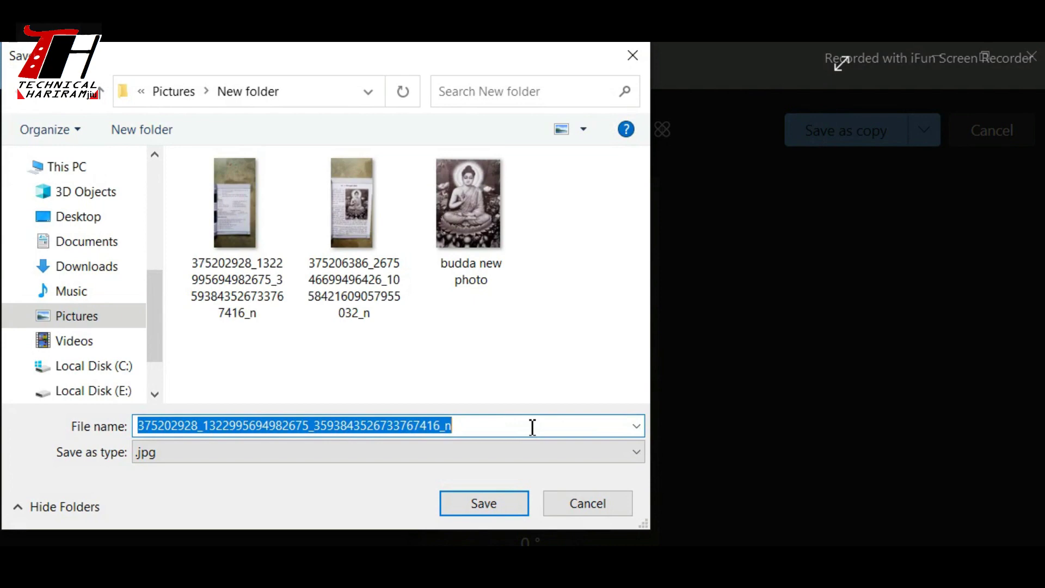
Save the cropped page as 'document new.jpg' in New folder.
text(do)
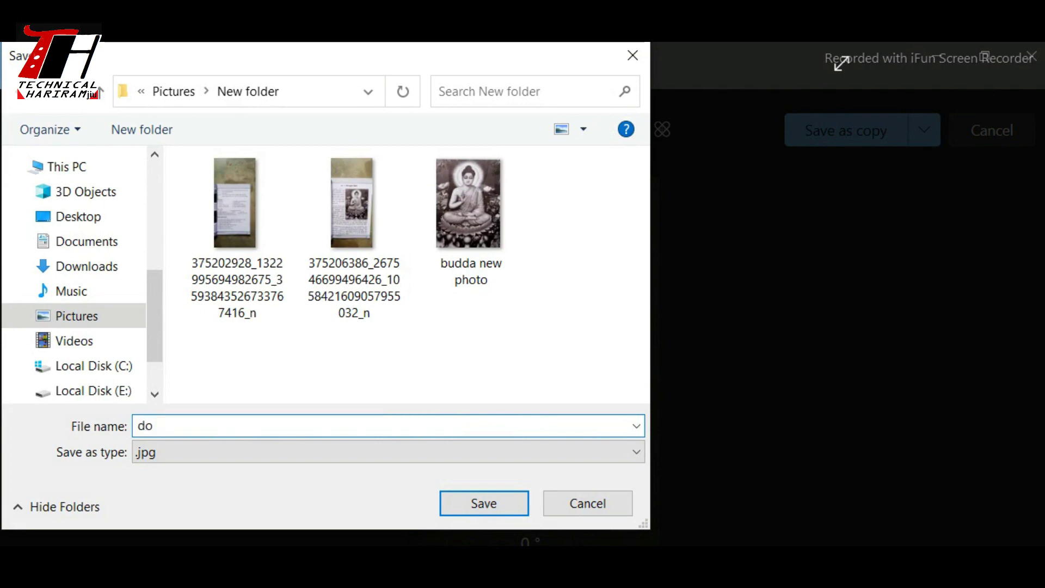
text(cum)
text(ent new)
click(495, 503)
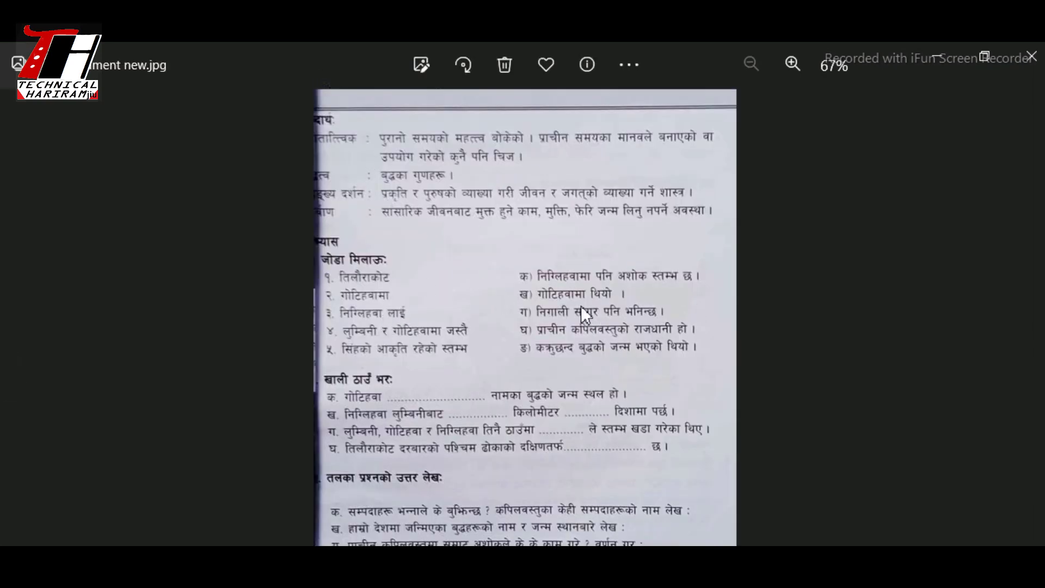
Return to New folder and open the original uncropped text-page photo for comparison.
click(1031, 56)
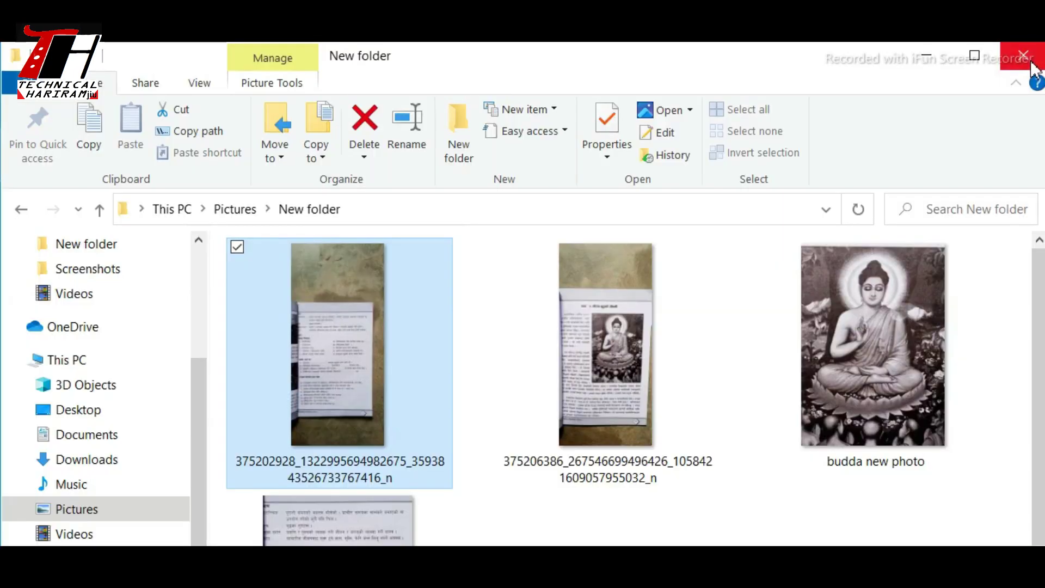
click(586, 517)
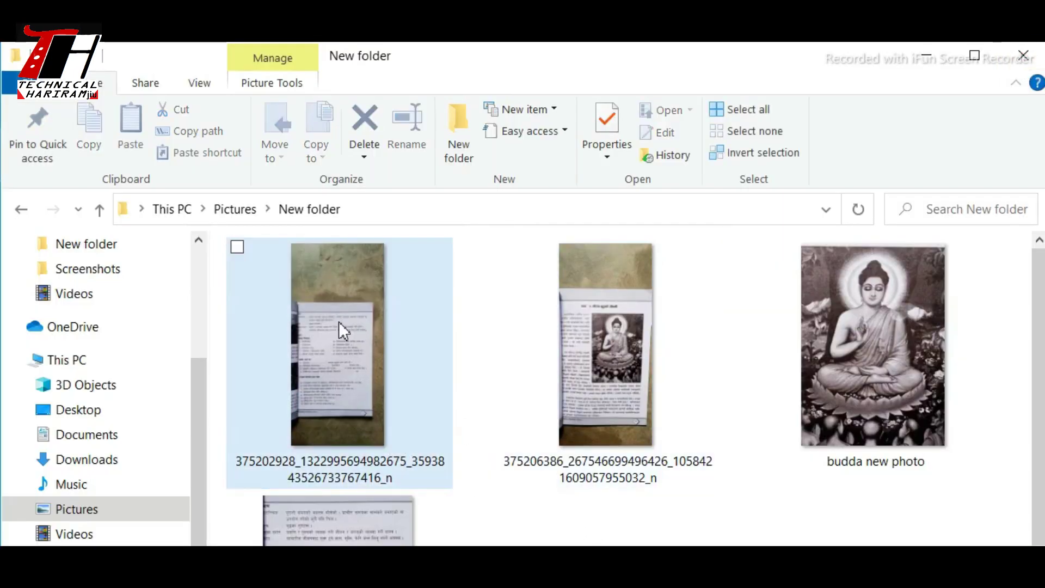
click(338, 321)
right_click(339, 321)
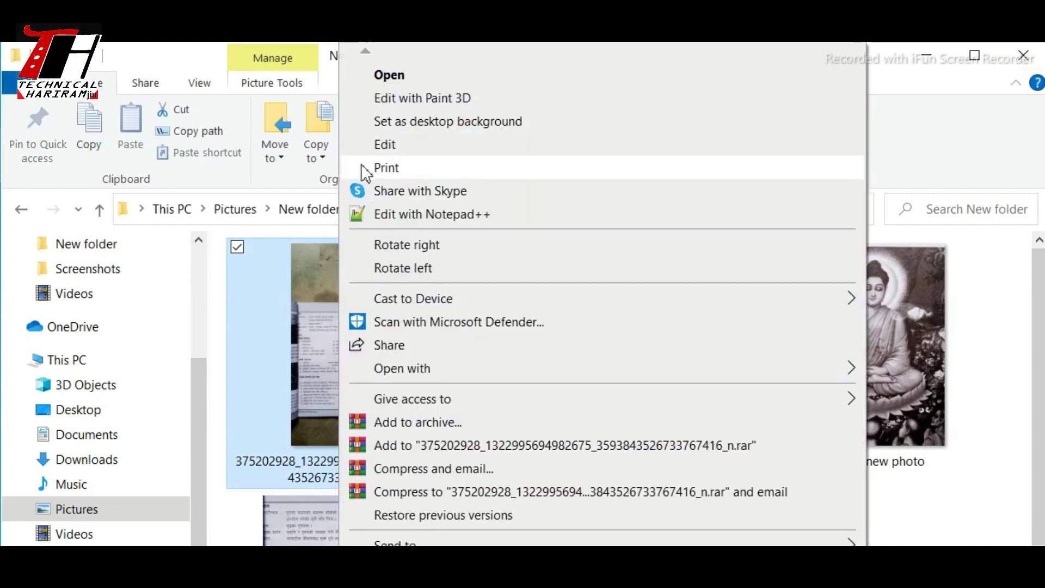
click(396, 75)
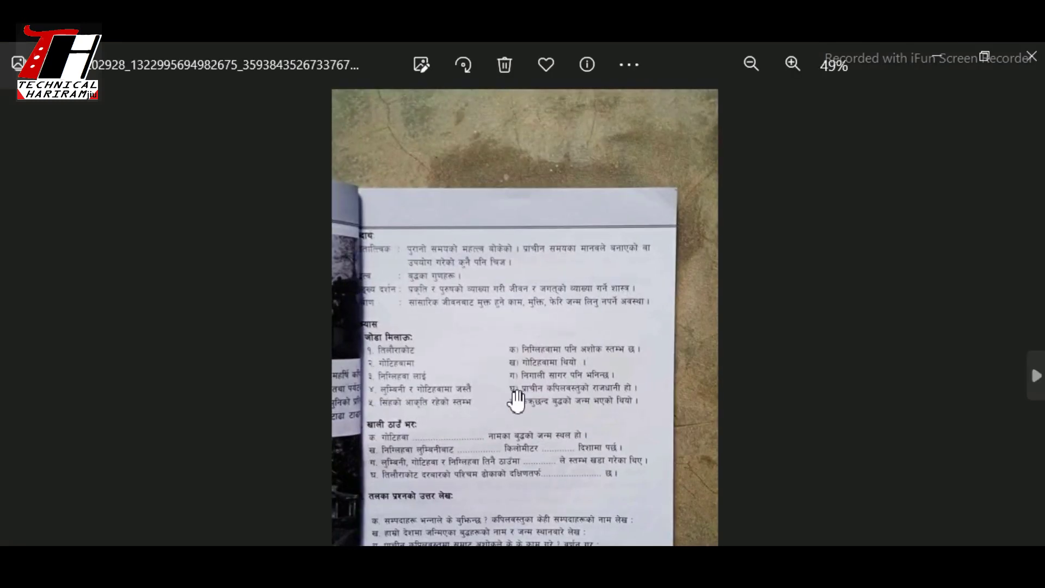
scroll(514, 403, down, 1)
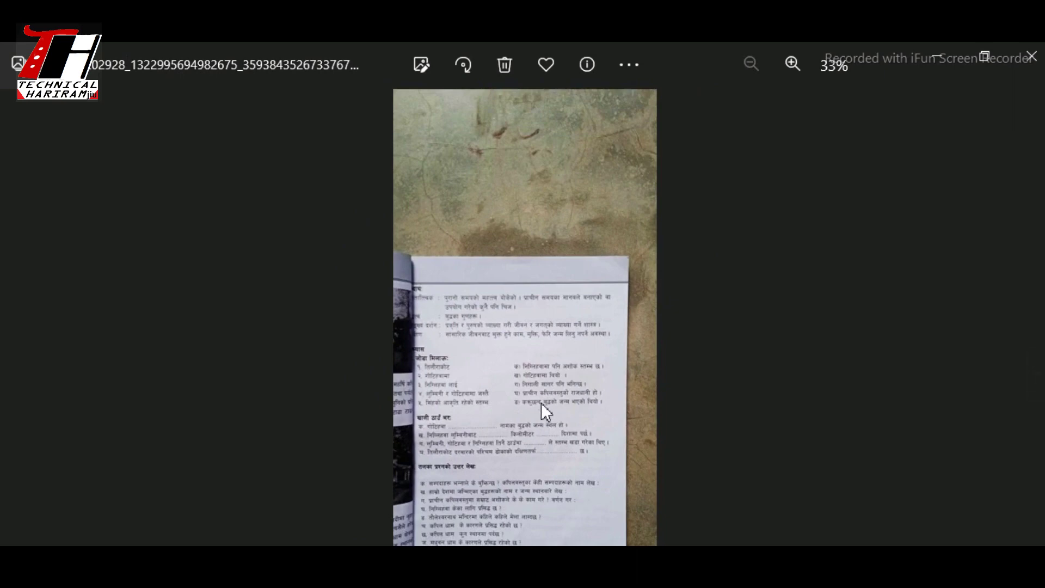
Move to 'document new.jpg' and zoom in and out to inspect its cropped text.
key(Right)
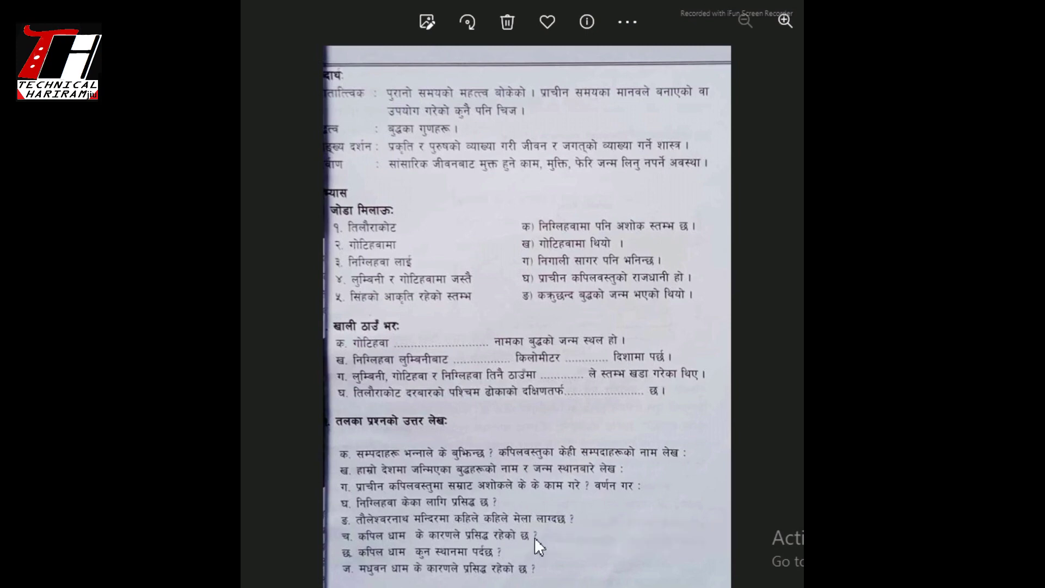
scroll(534, 537, up, 2)
scroll(583, 446, up, 1)
scroll(584, 447, up, 2)
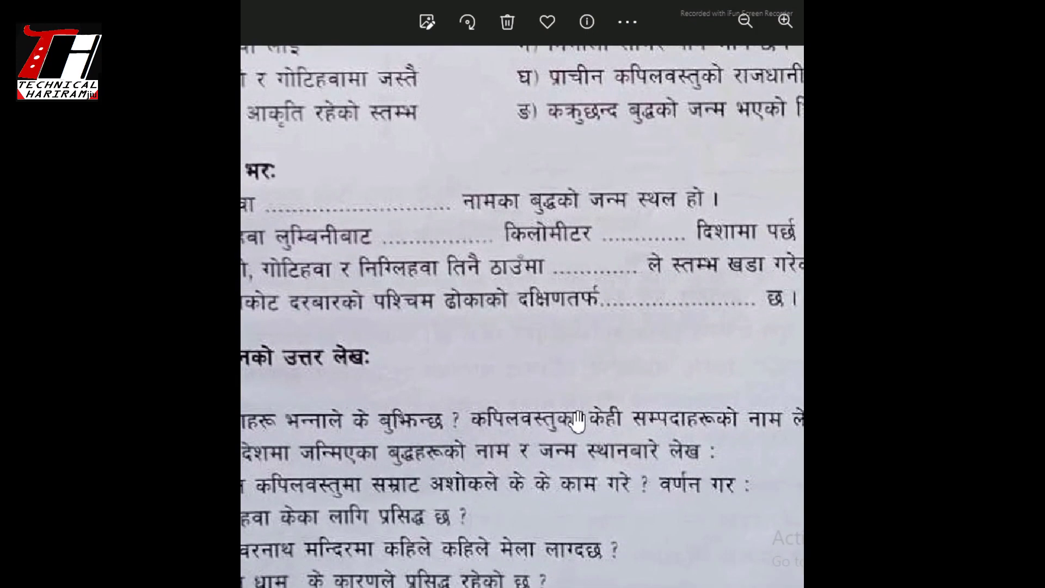
scroll(539, 326, up, 2)
scroll(533, 370, down, 2)
scroll(534, 388, down, 3)
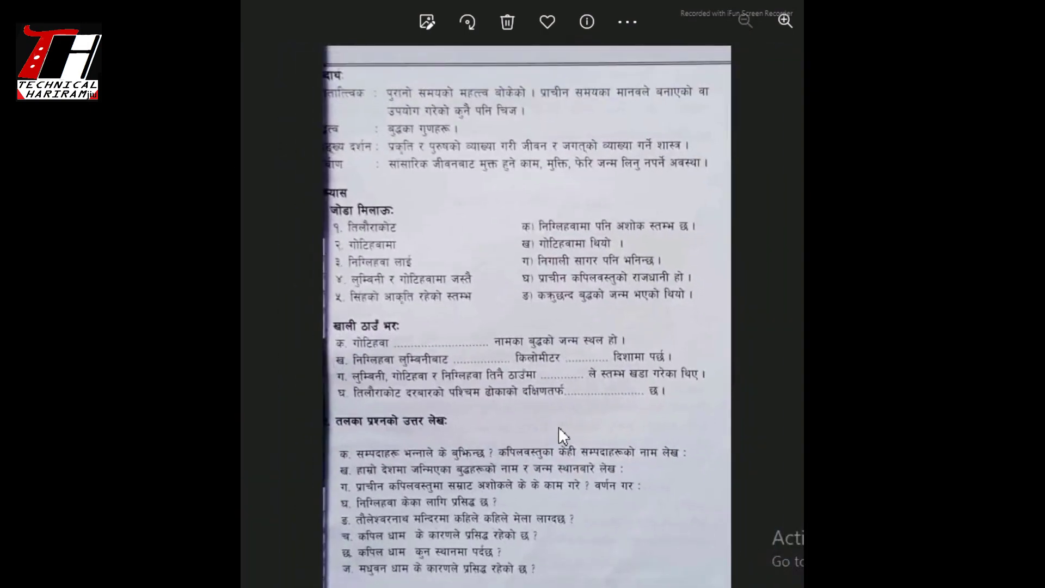